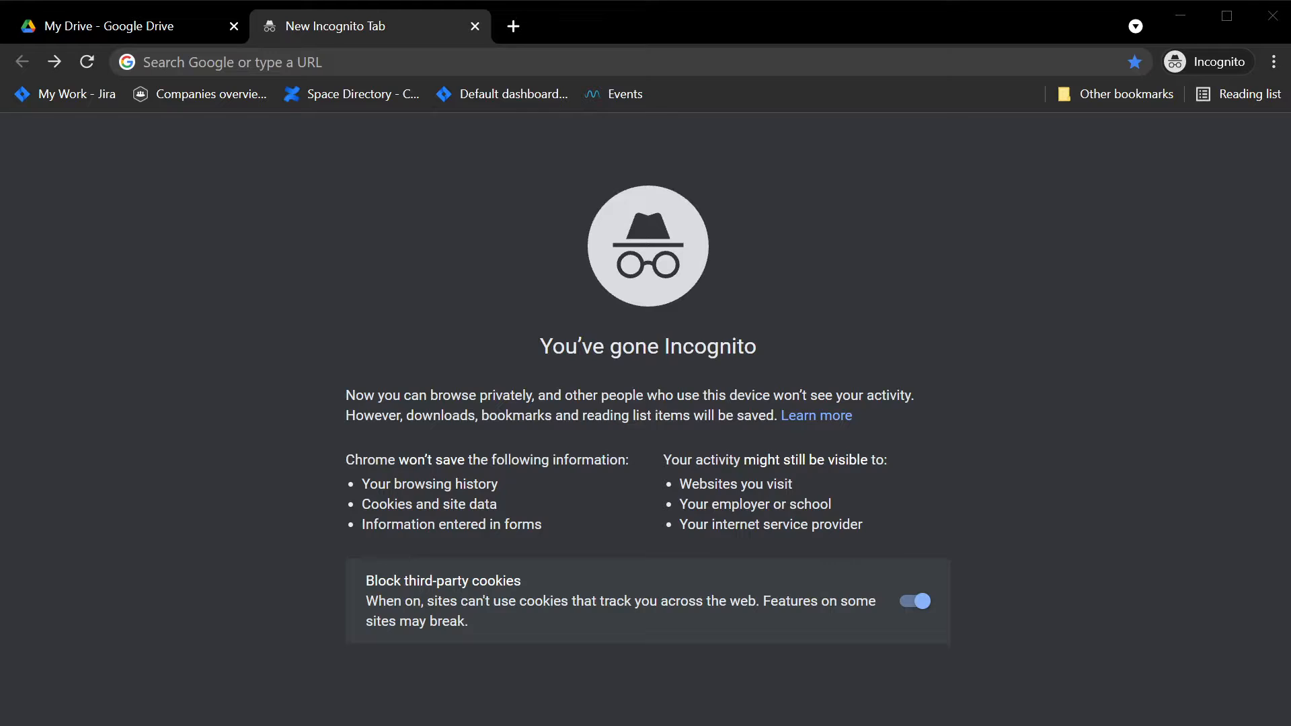
Load the Smartrek Technologies connector's new data source page in the Incognito tab from the copied URL.
click(772, 60)
text(https://datastudio.google.com/datasources/create?connectorId=AKfycbw28J6POSzdxq0RXrkG8U7jMNOoe5_xq13WjbP_mLRLr9GGfga9baMYbi7jHNq2p0Pa8Q)
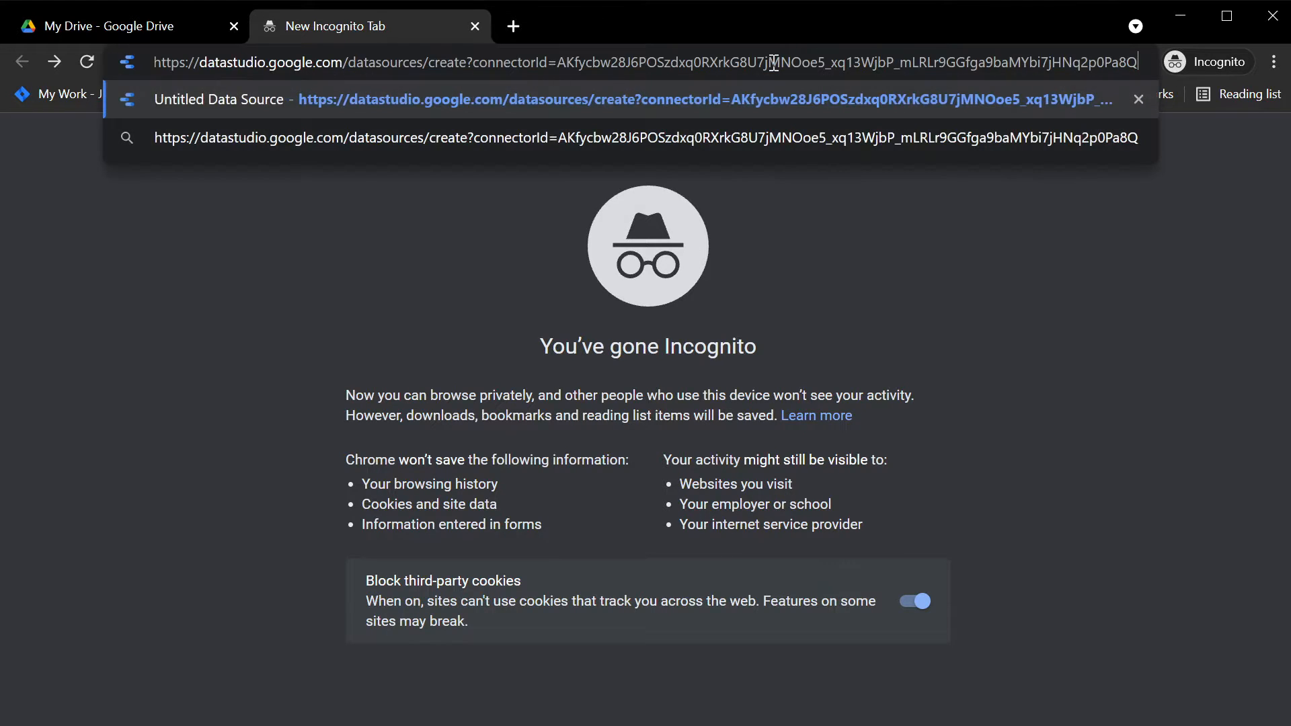
key(Return)
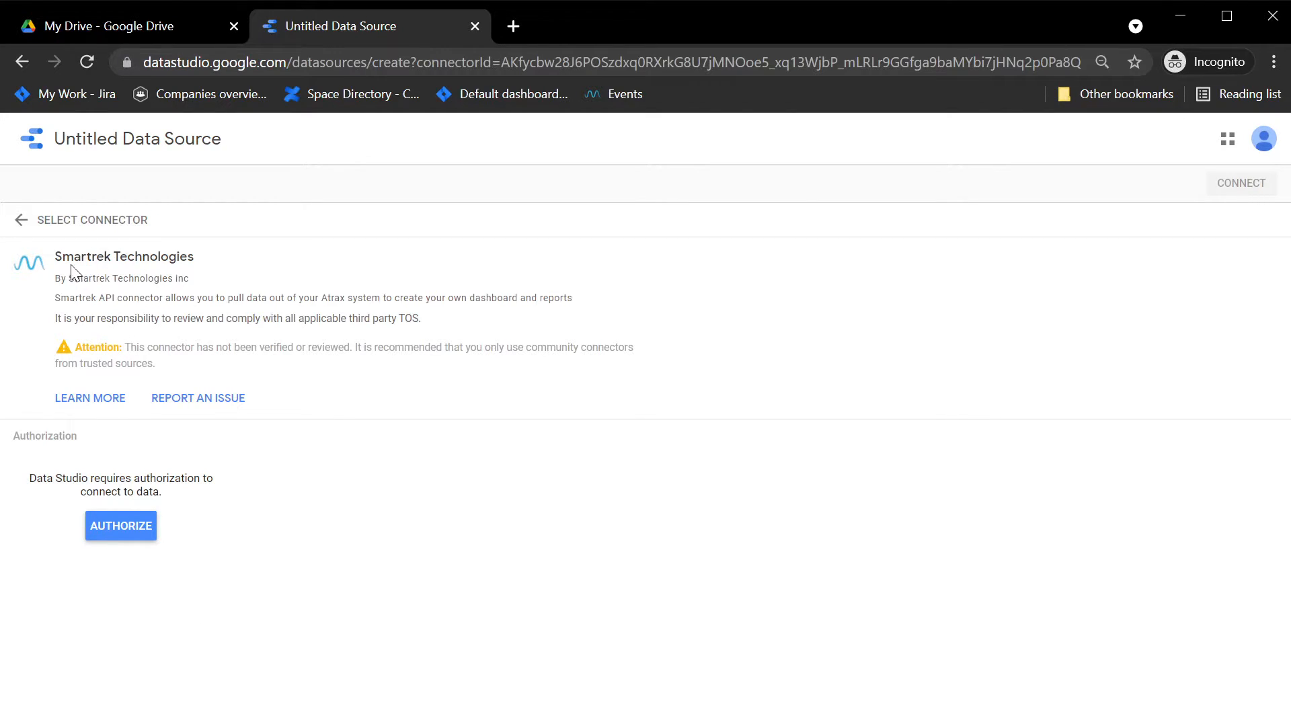
Grant Data Studio data access, then authorize the Smartrek community connector.
click(138, 523)
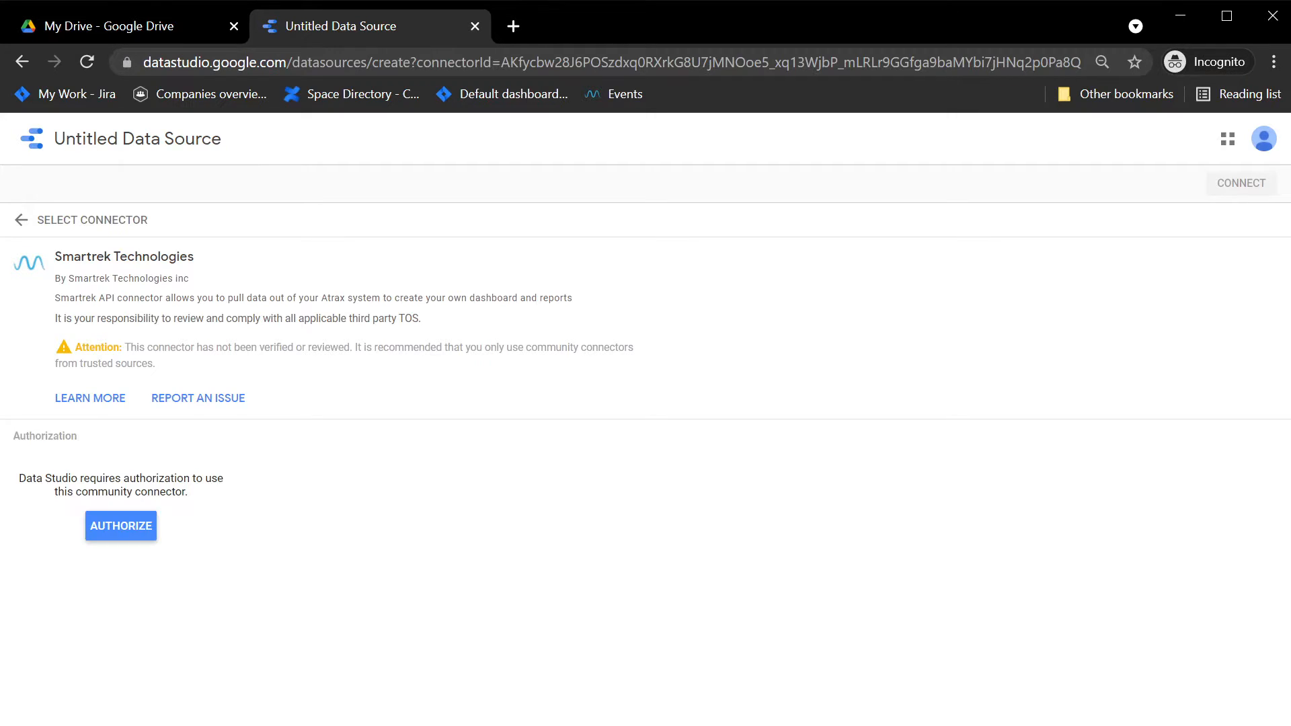
click(106, 532)
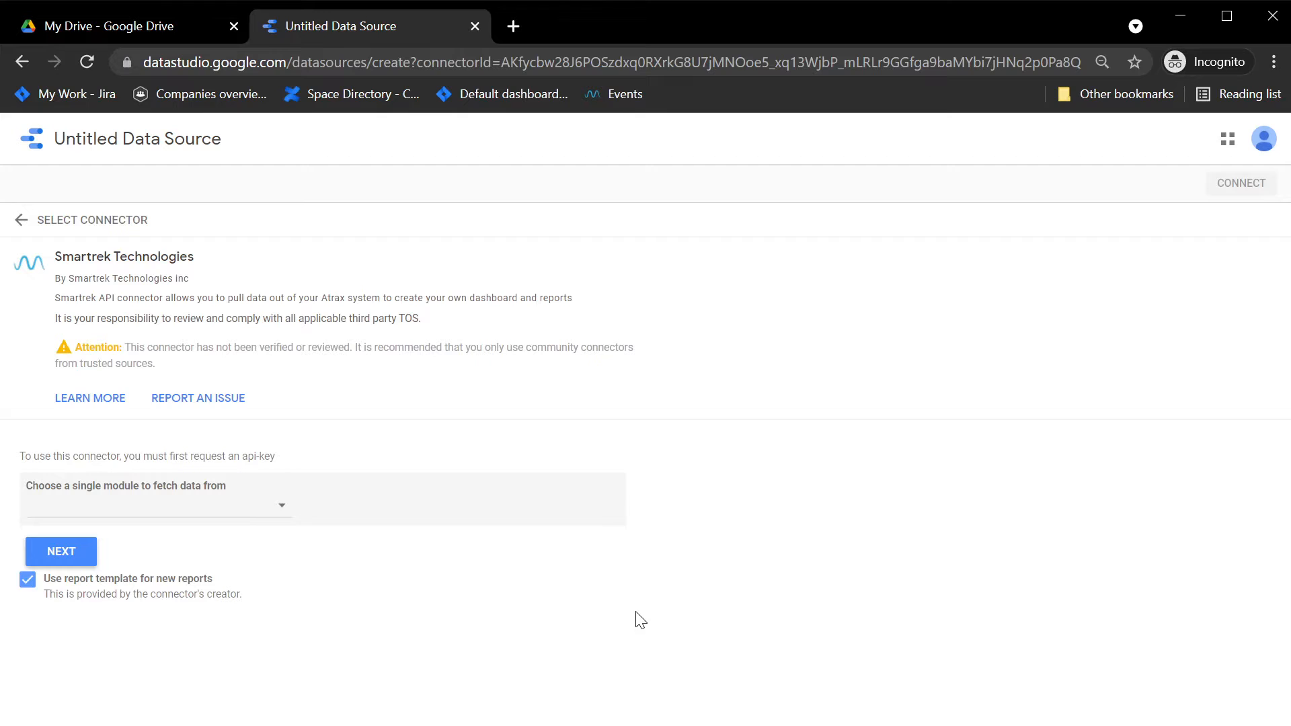
Select the Reatime Data module for the Smartrek connector and continue.
click(214, 513)
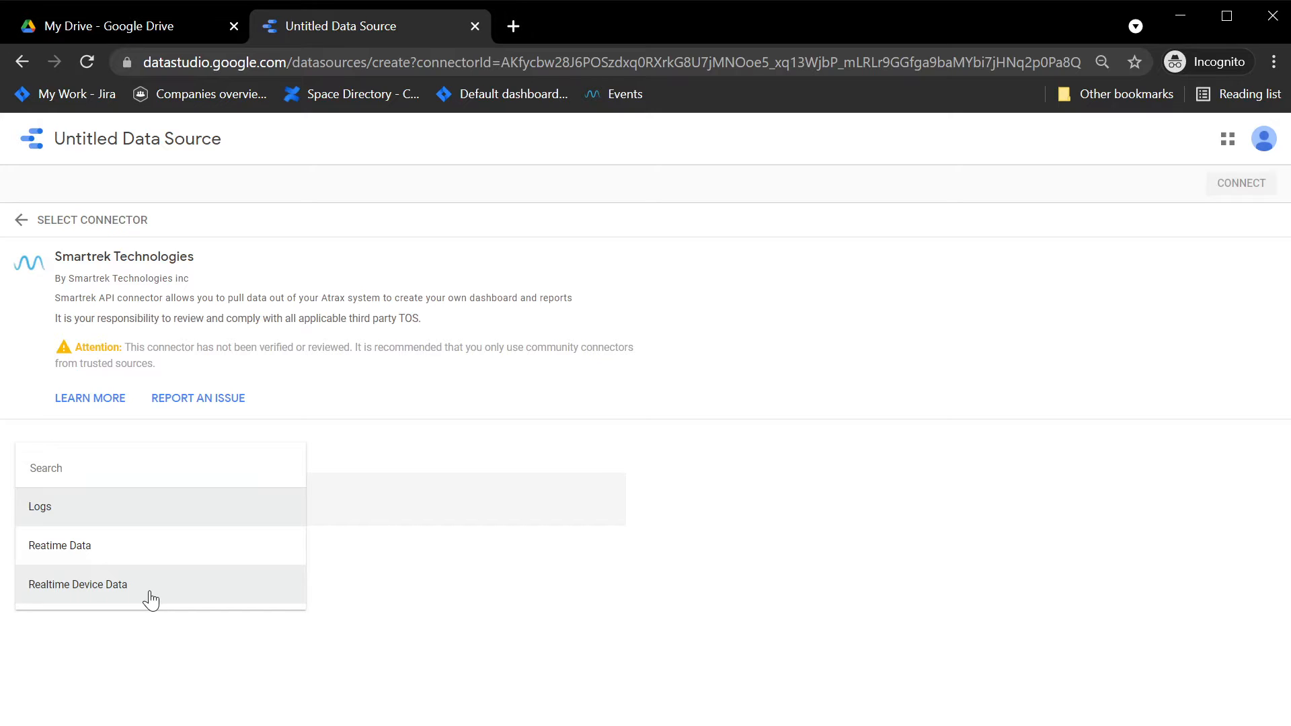
click(176, 548)
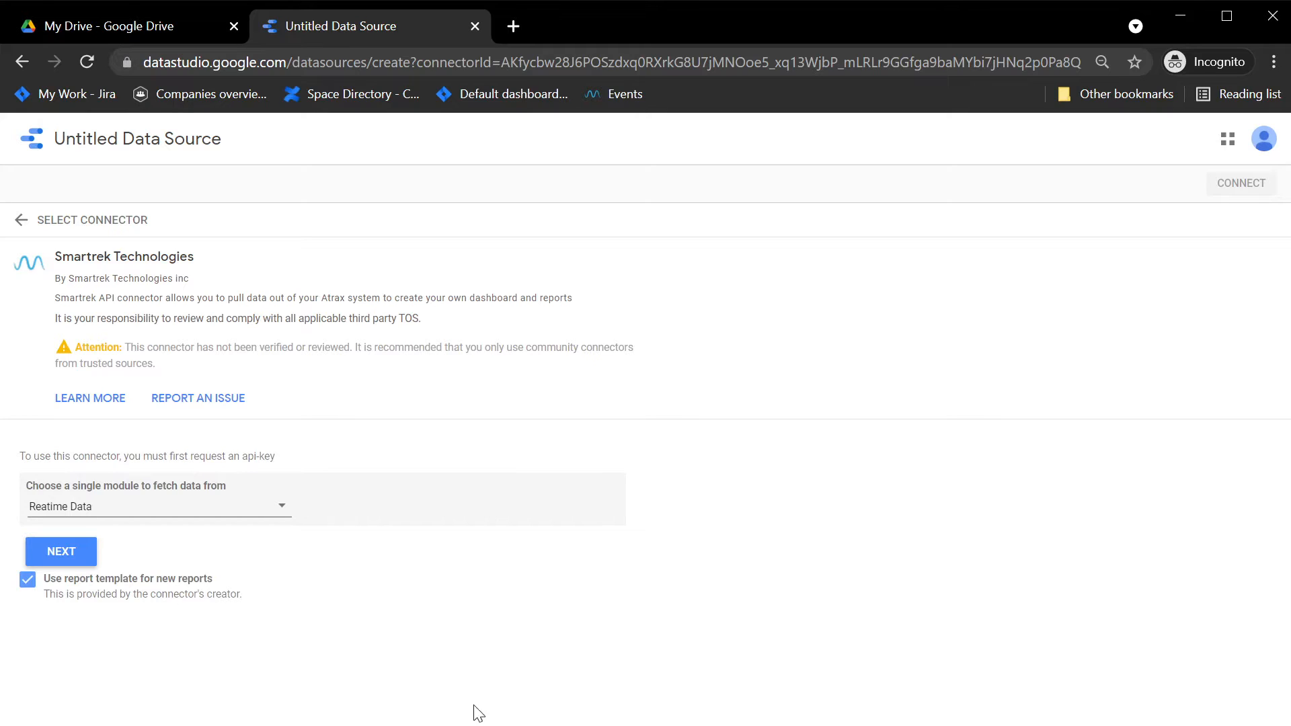
click(82, 548)
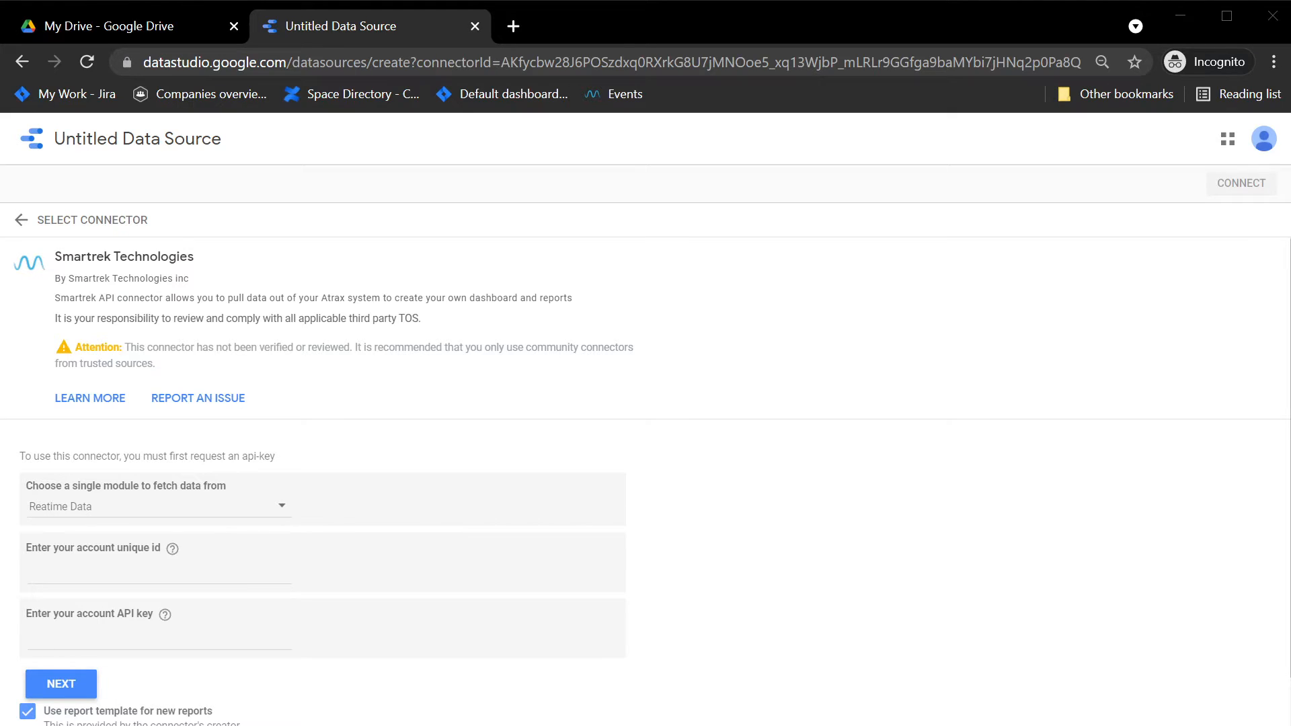
Paste the account unique id and the account API key, then submit them to load device options.
key(ctrl+v)
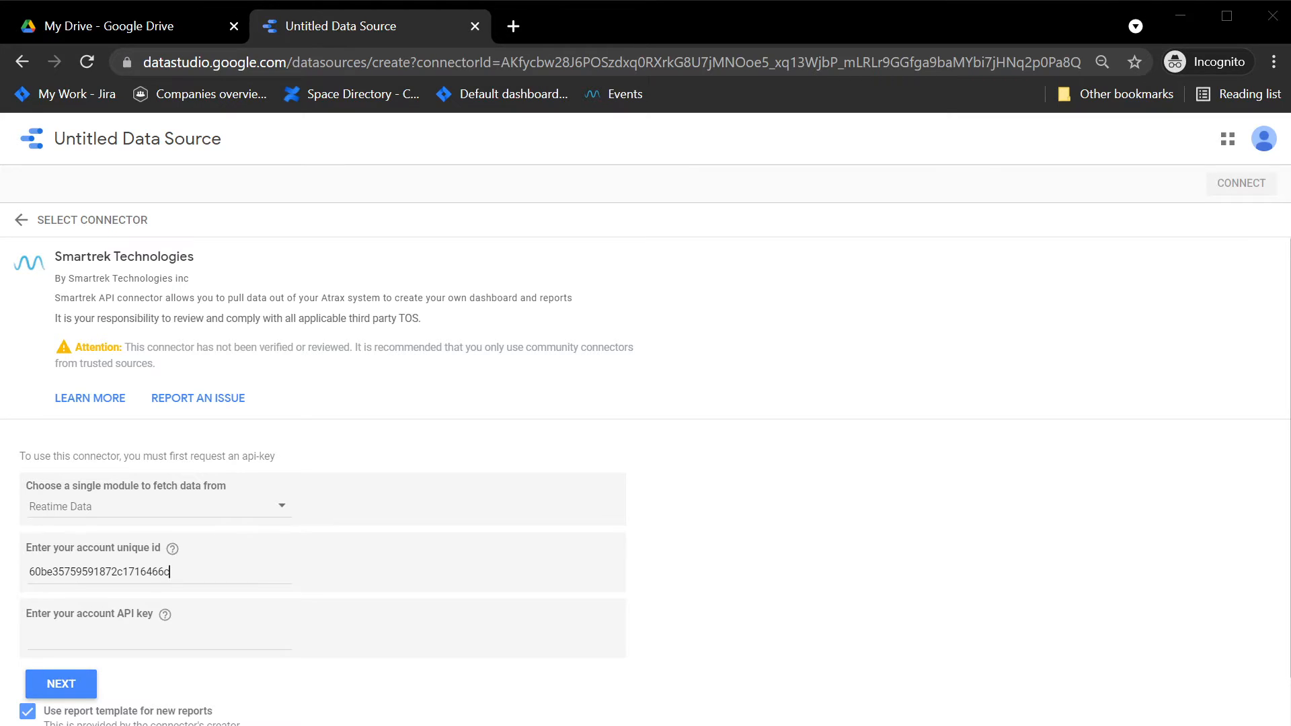
click(119, 638)
key(ctrl+v)
click(61, 684)
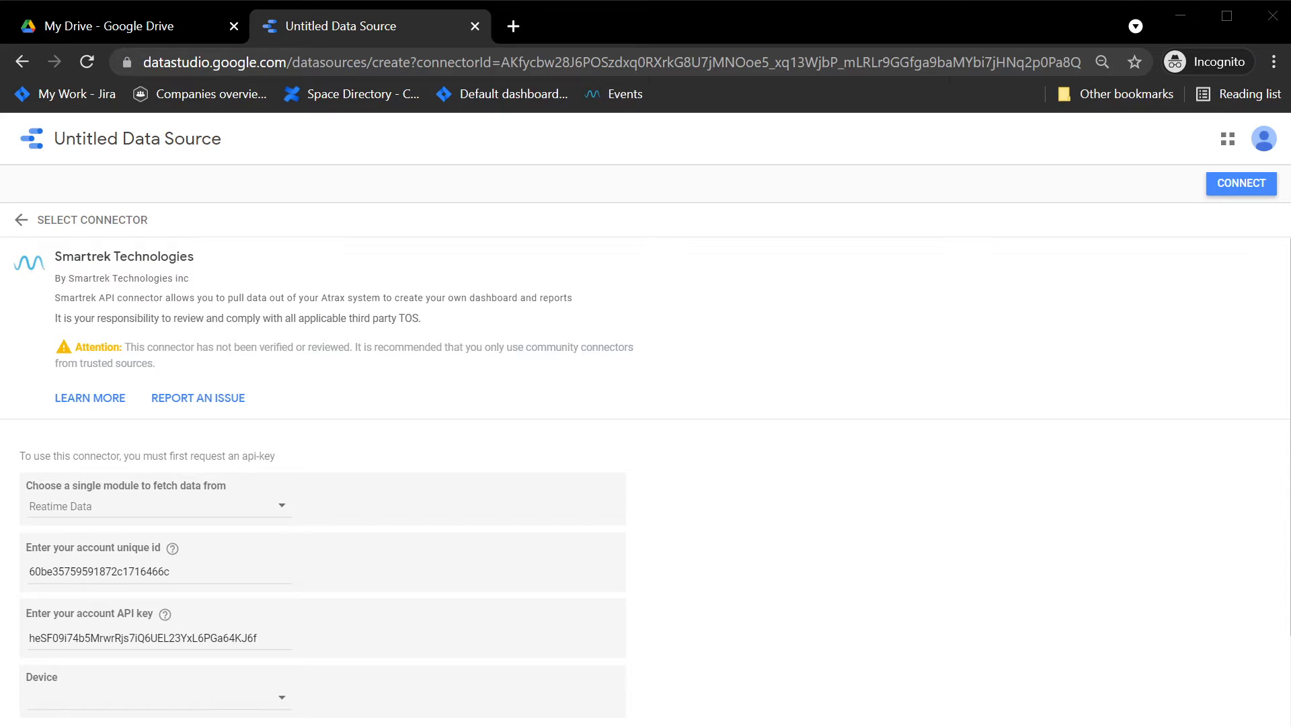
Tick Ashbridges Bay, West Bypass Tank, CPP Tank and the West Bypass Finger, Diesel and South systems.
click(761, 620)
scroll(767, 629, down, 2)
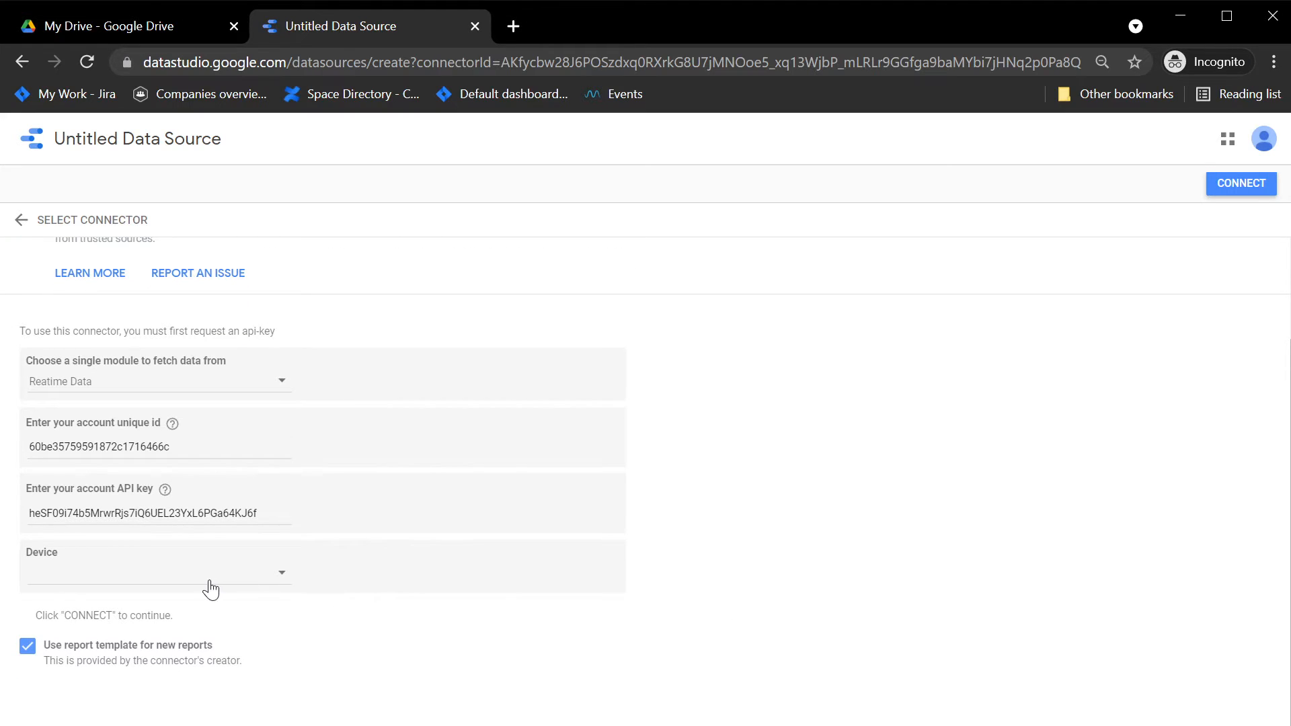
click(139, 567)
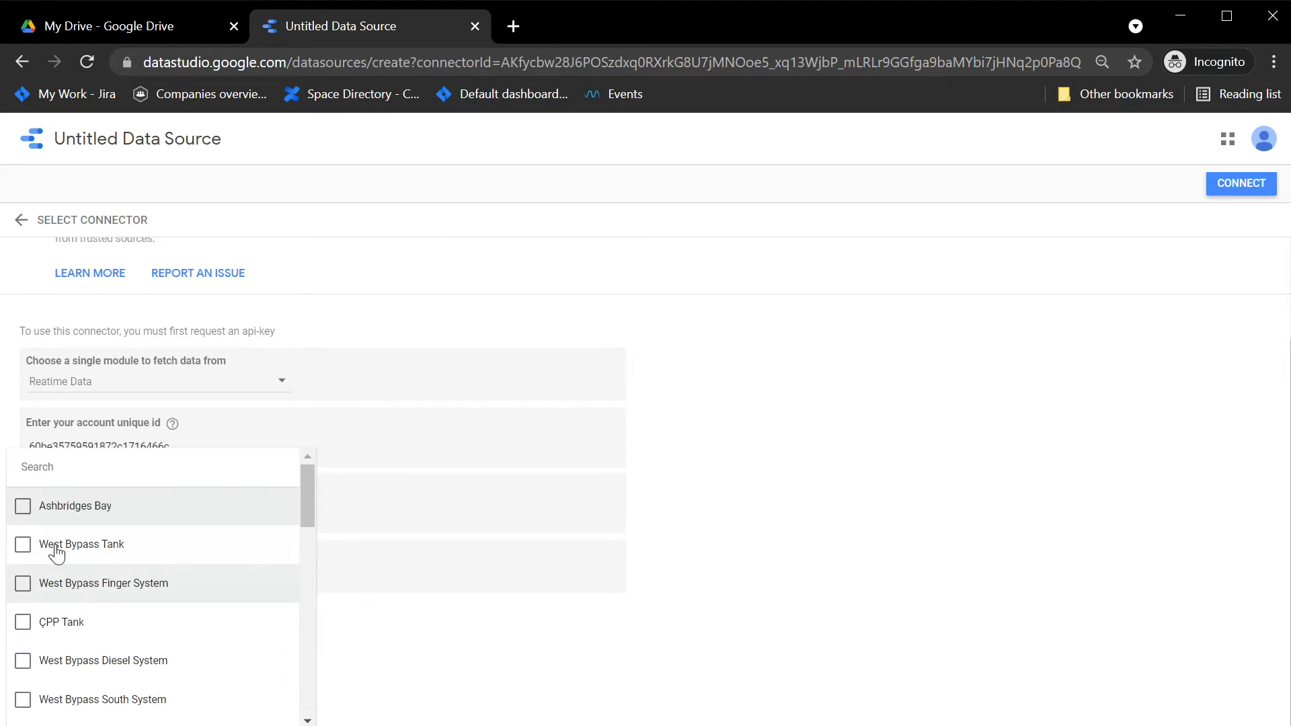
click(23, 506)
click(23, 544)
click(23, 582)
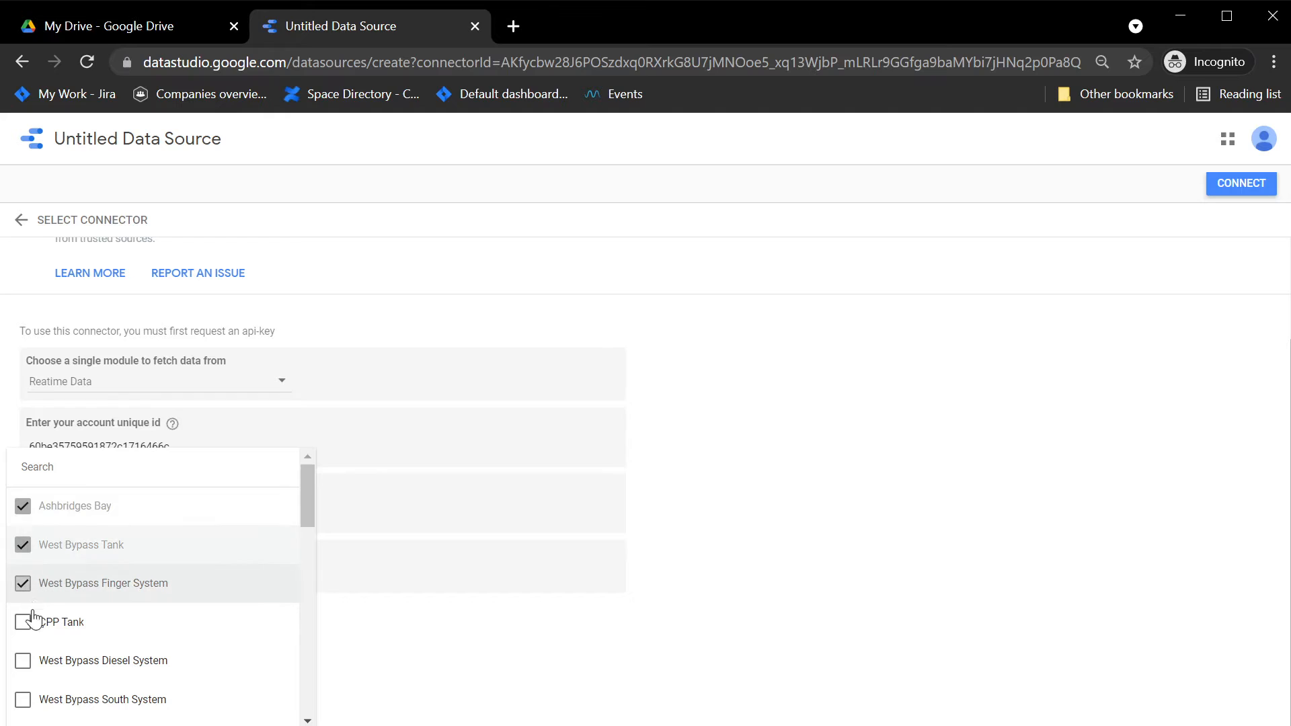
click(34, 621)
click(27, 661)
click(63, 692)
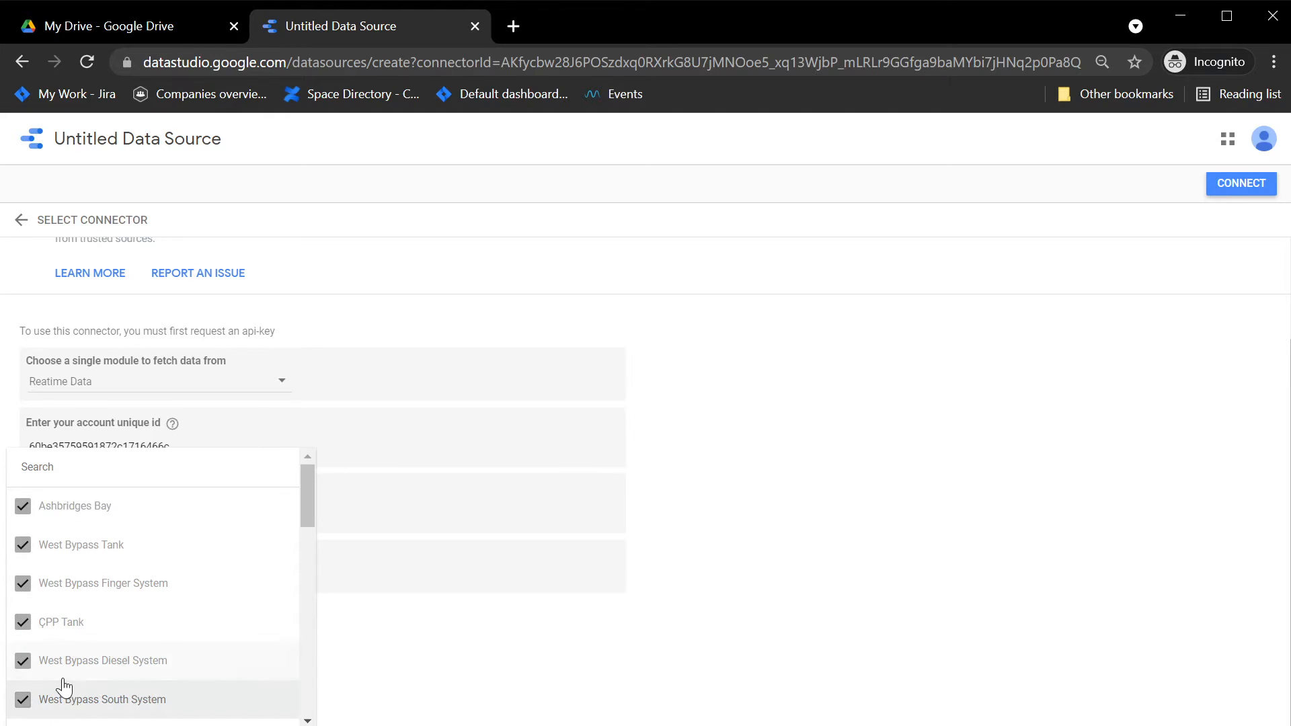
Add outfall vacuum, West Bypass Southwest, Lindsay WWTp, 6w2 north, 6w22 south, the 595 Strasburg and Port Dalhousie devices, and Garner Road.
scroll(64, 687, down, 5)
scroll(14, 507, up, 3)
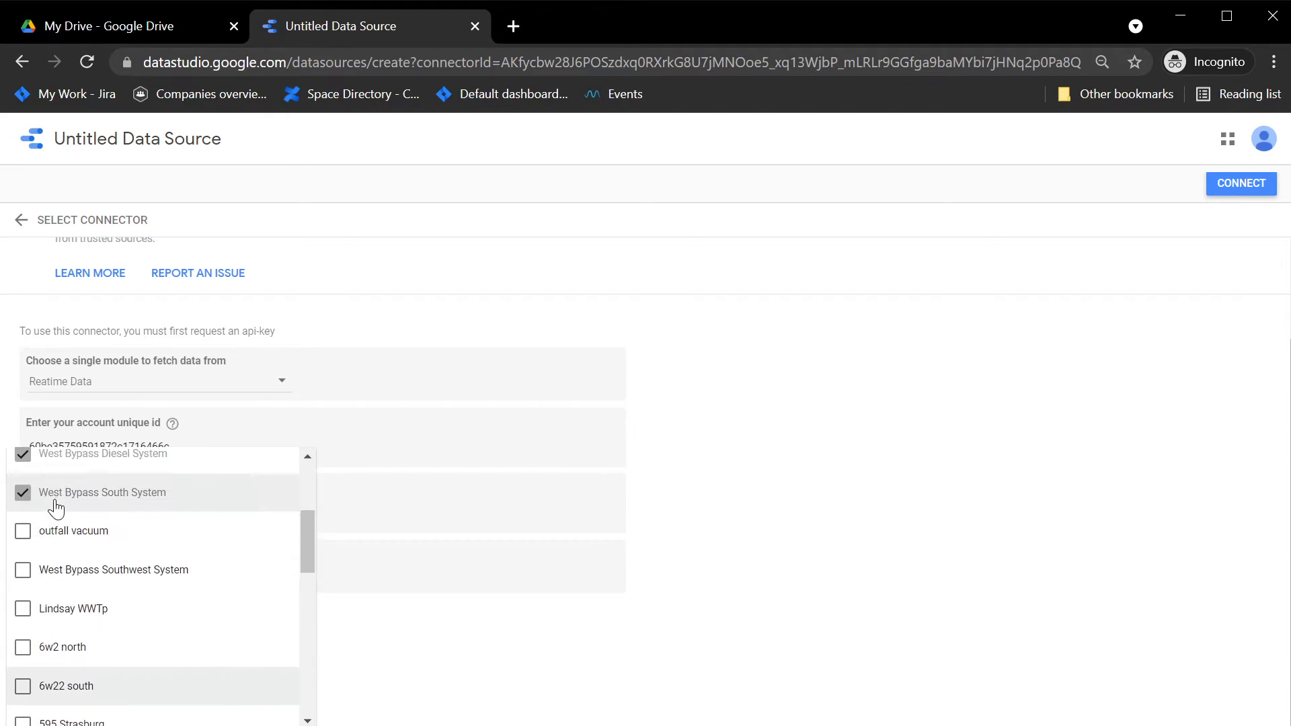
click(20, 543)
click(26, 577)
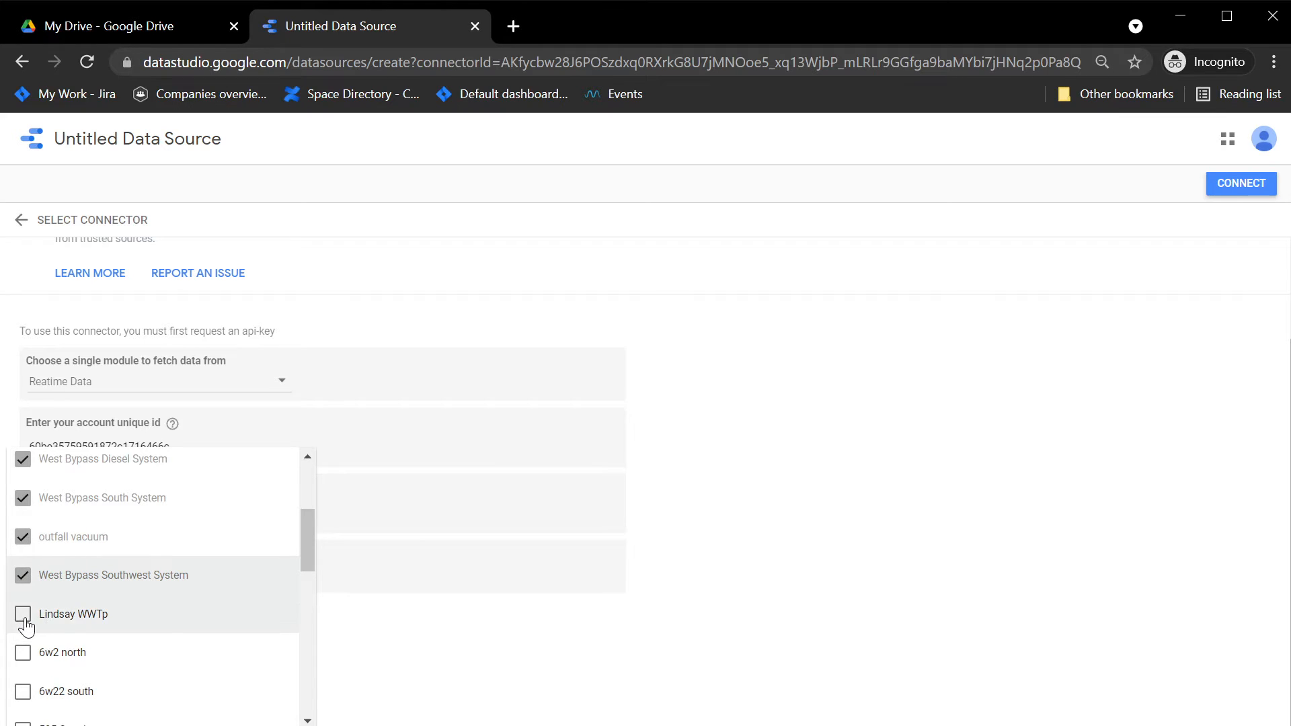
click(24, 618)
click(21, 656)
click(20, 692)
scroll(19, 696, down, 3)
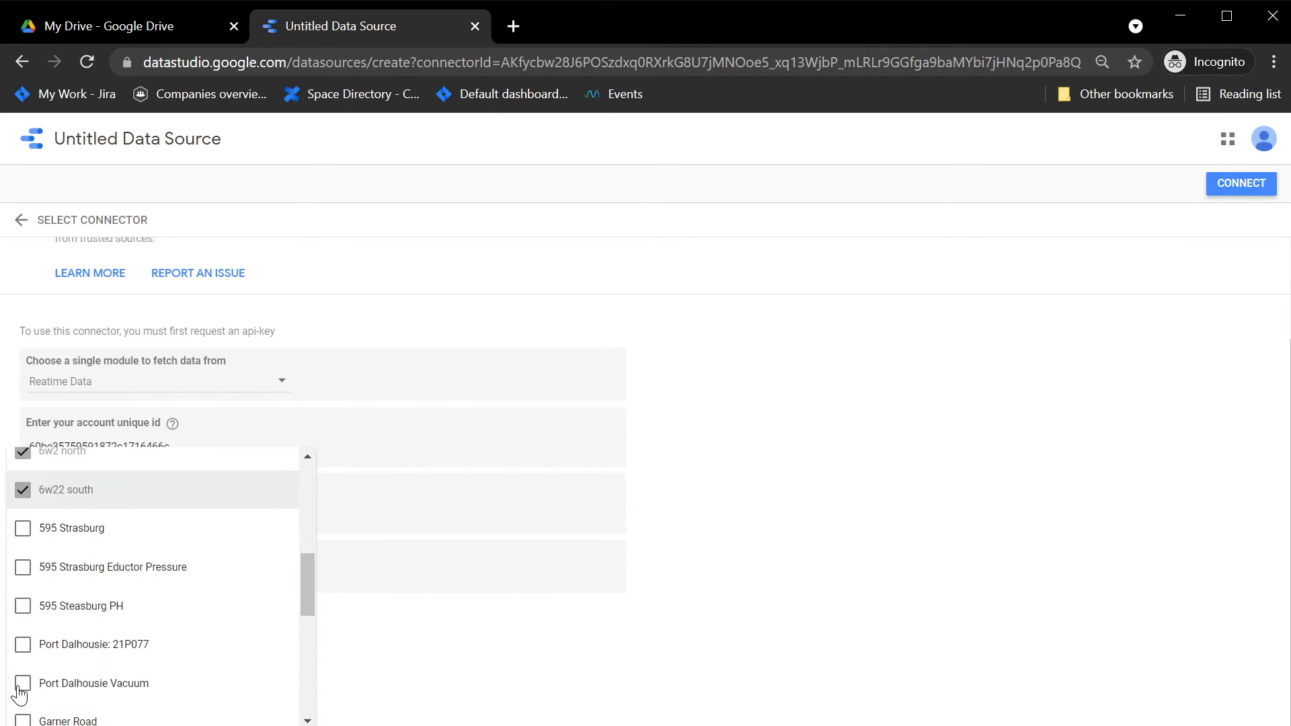
click(22, 529)
click(22, 568)
click(23, 607)
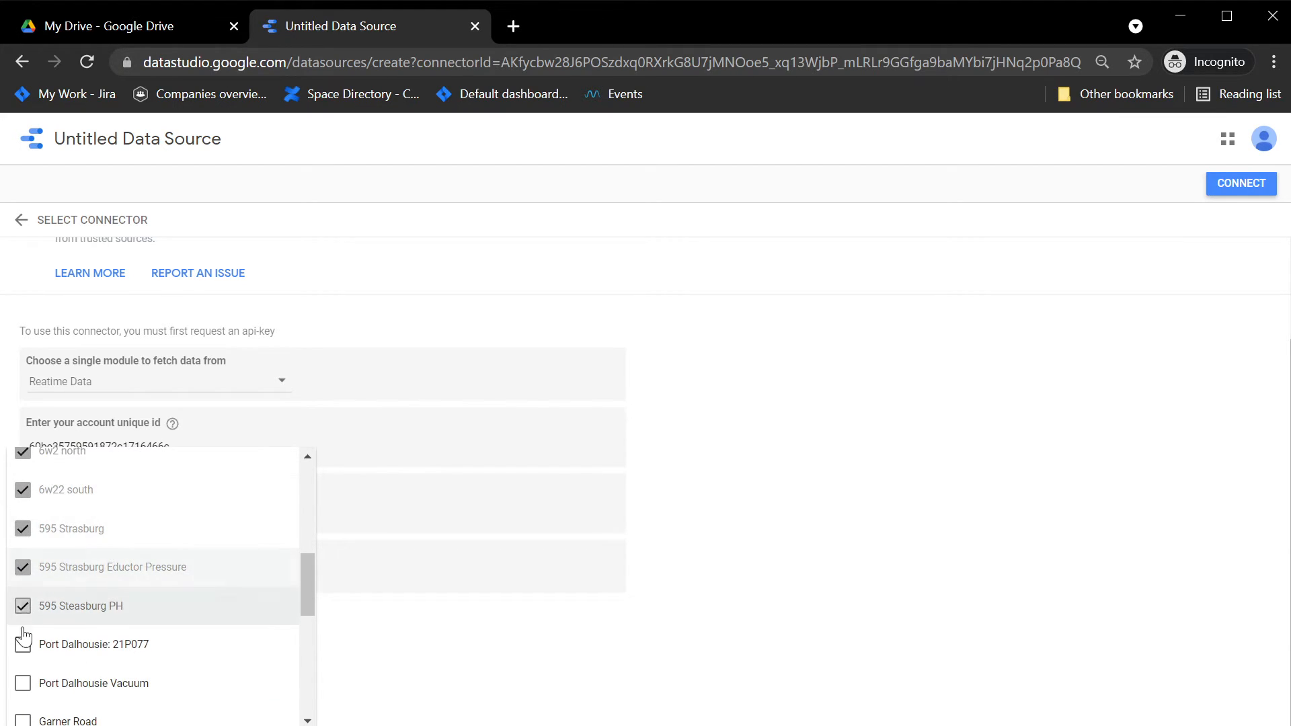
click(23, 644)
click(23, 683)
click(23, 720)
Add Garner Vacuum, the five 3260 Sheppard devices and 5105 Hurontario.
scroll(112, 682, down, 2)
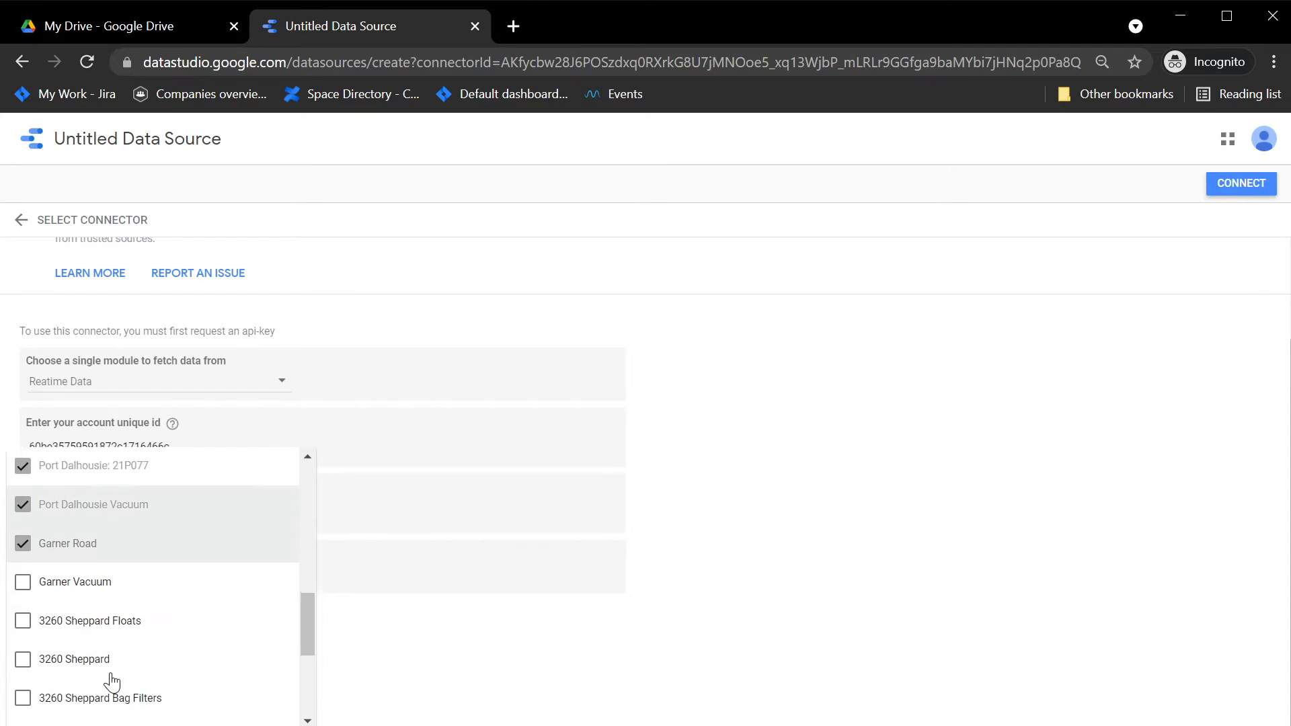
click(23, 558)
click(23, 598)
click(23, 636)
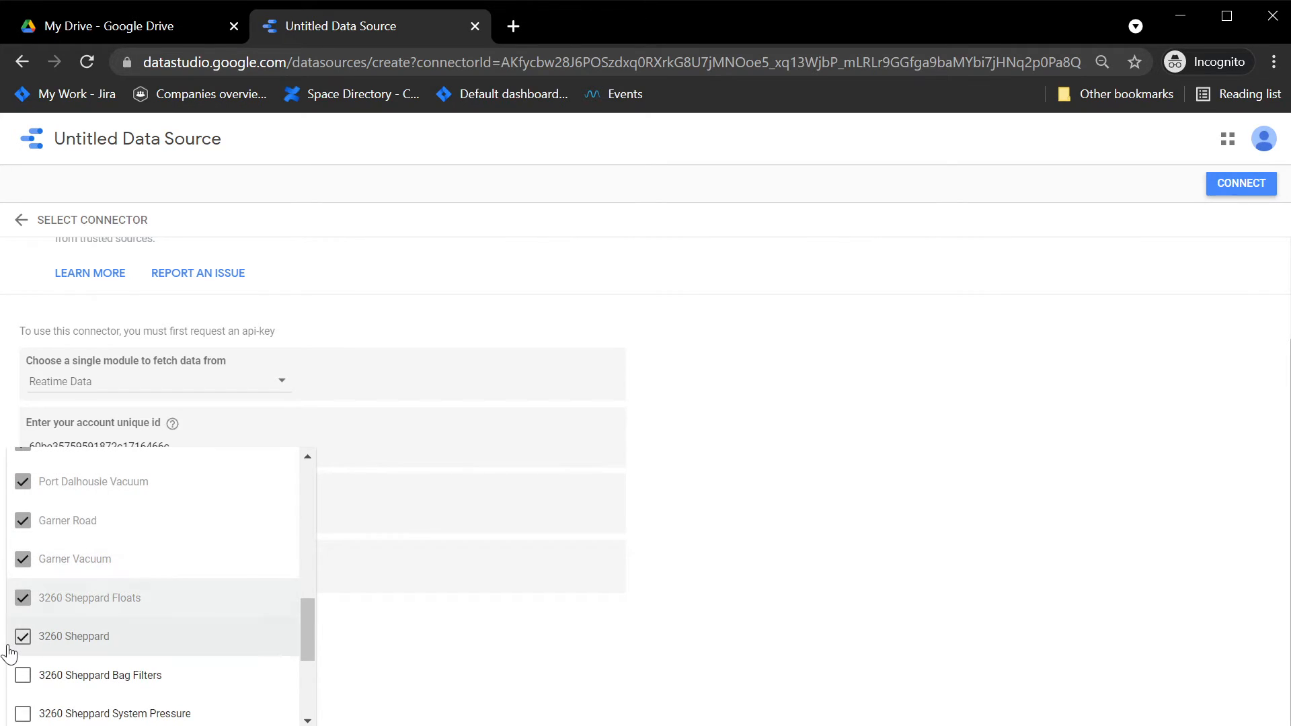
click(23, 675)
click(23, 714)
scroll(94, 703, down, 3)
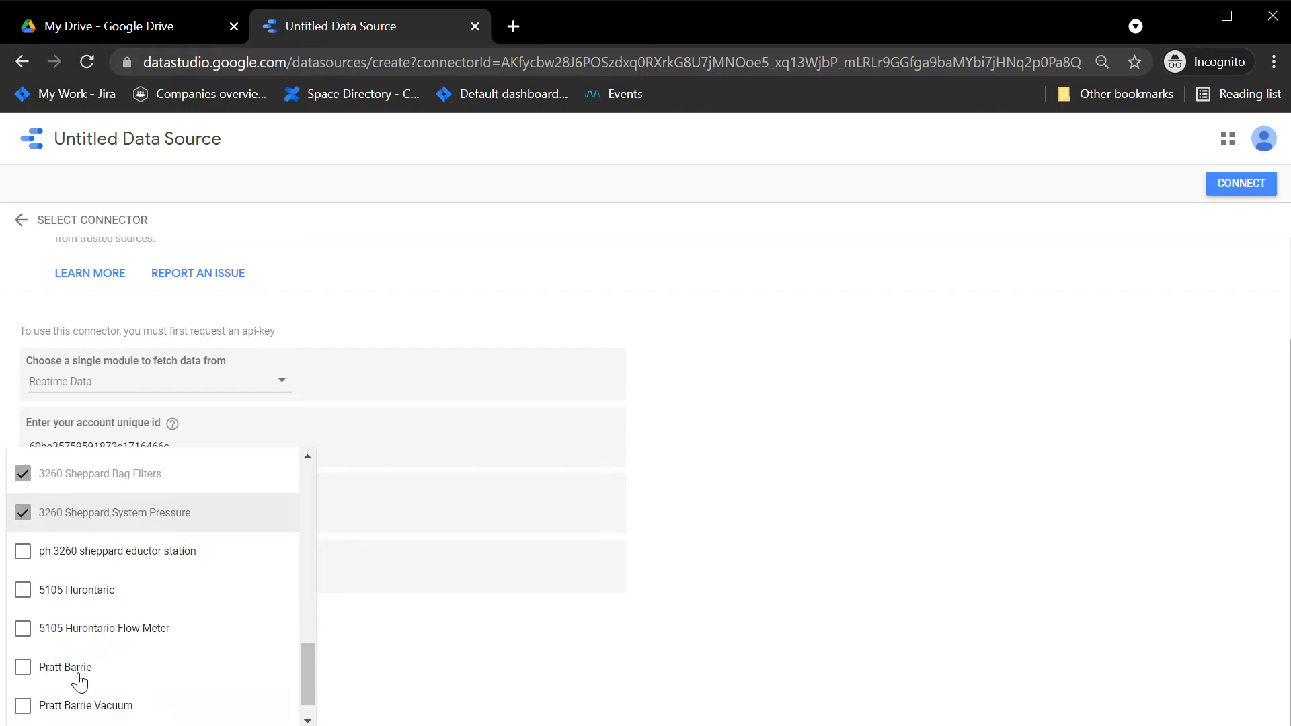
click(23, 551)
click(23, 590)
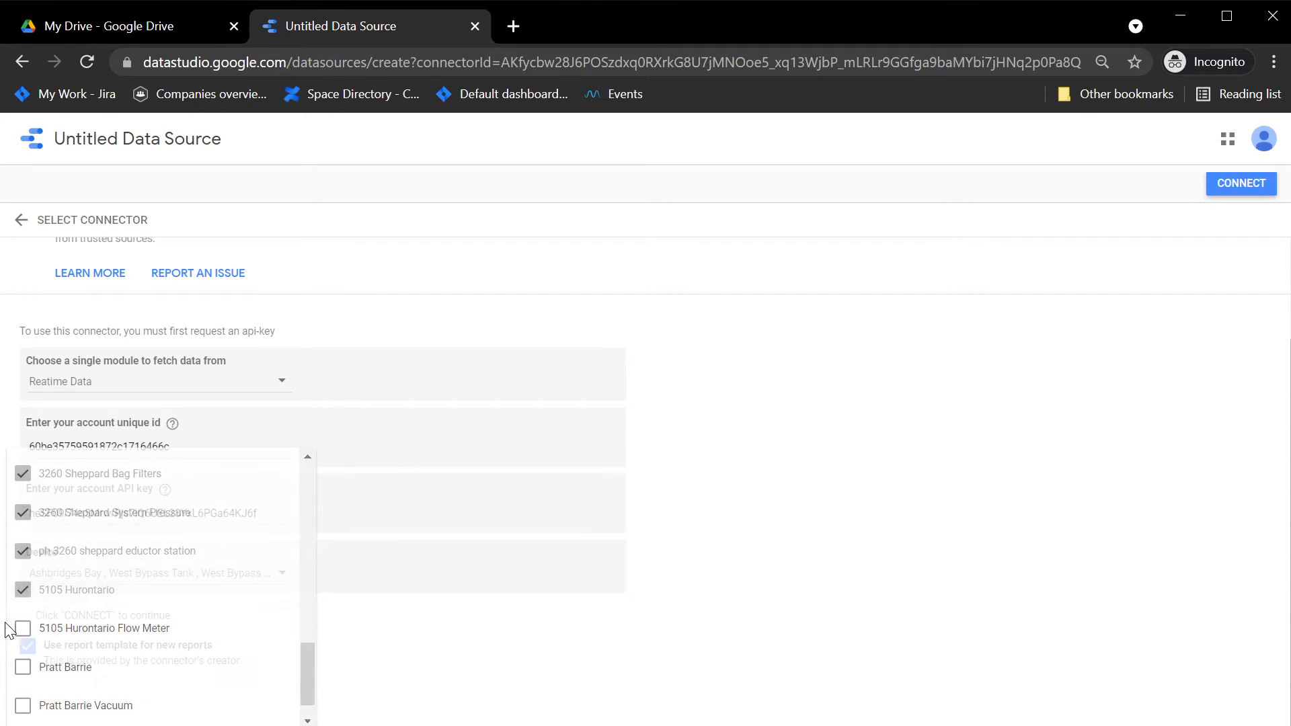
click(5, 621)
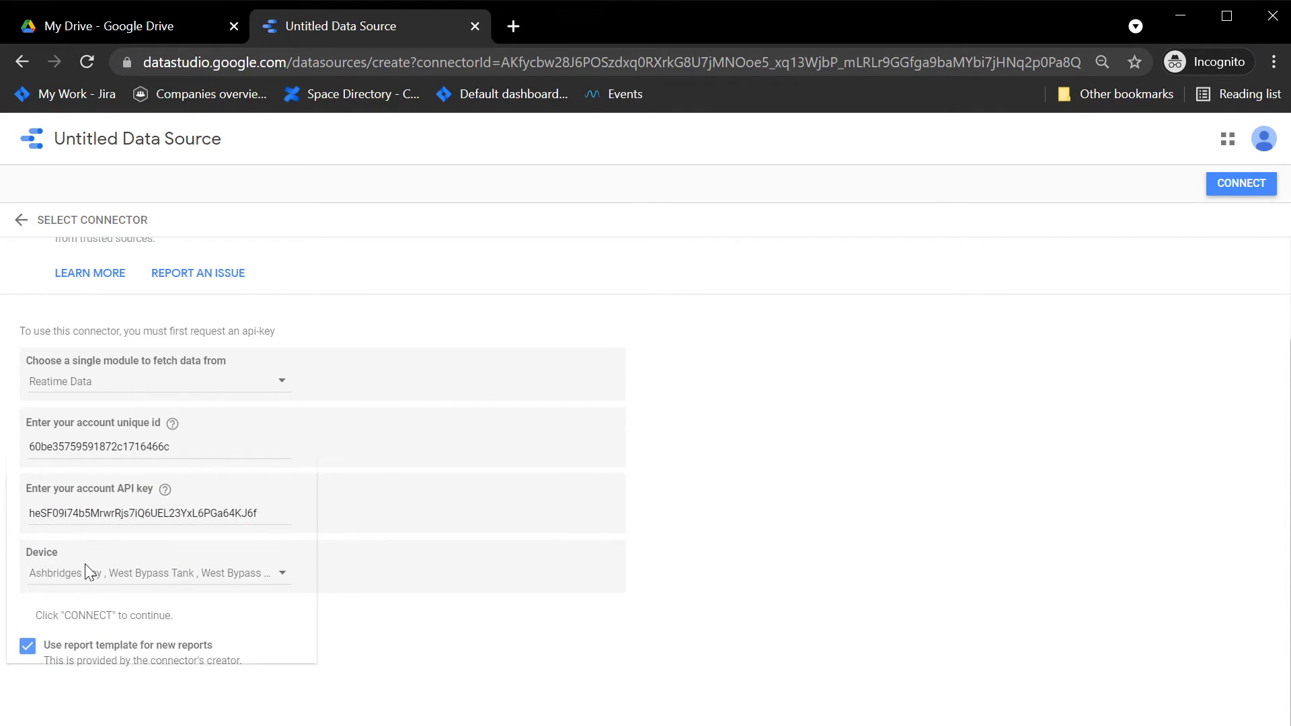
click(84, 570)
scroll(94, 679, down, 10)
click(19, 593)
click(23, 672)
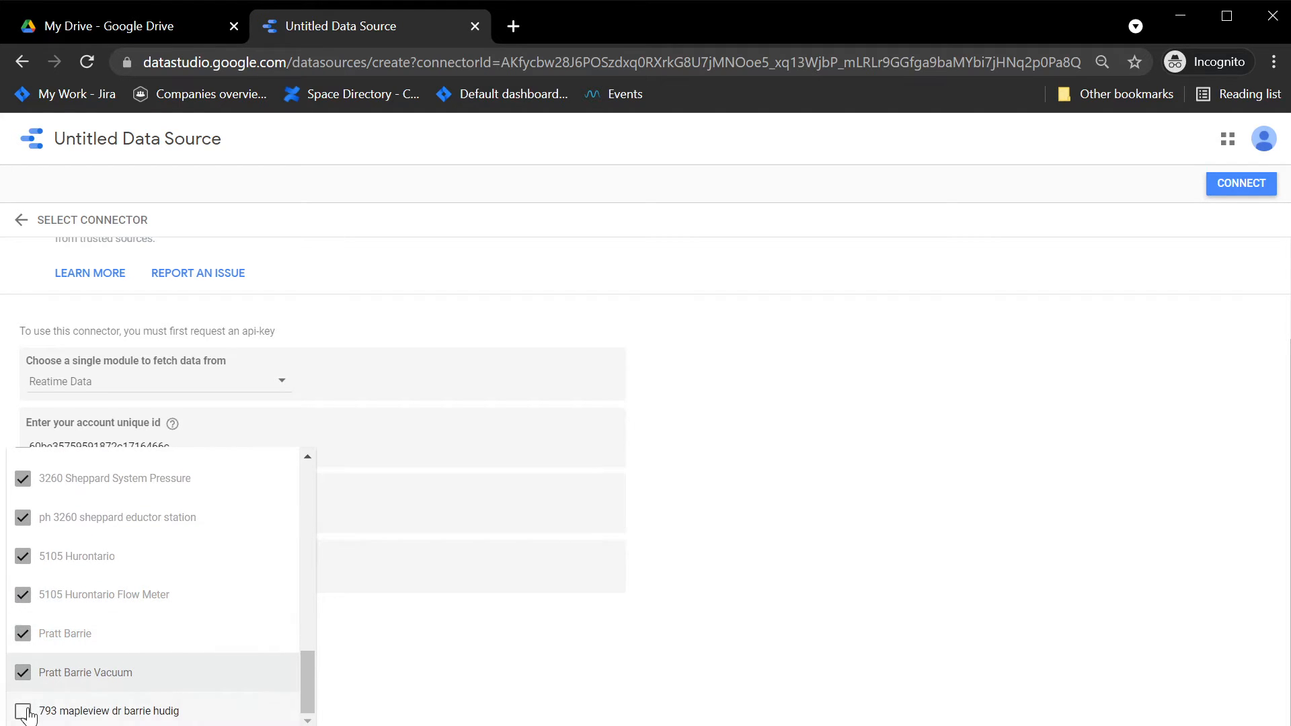
click(23, 710)
click(657, 636)
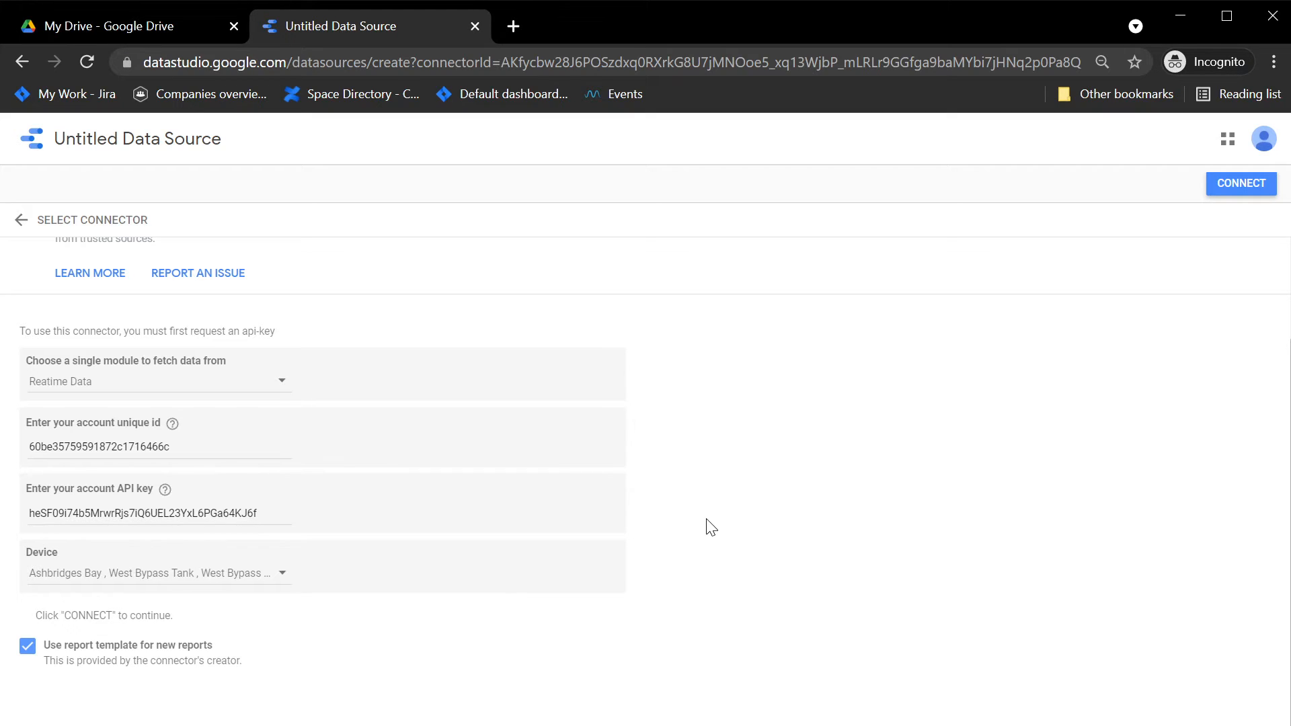
Connect the configured Smartrek Technologies data source and select its title for editing.
click(1245, 182)
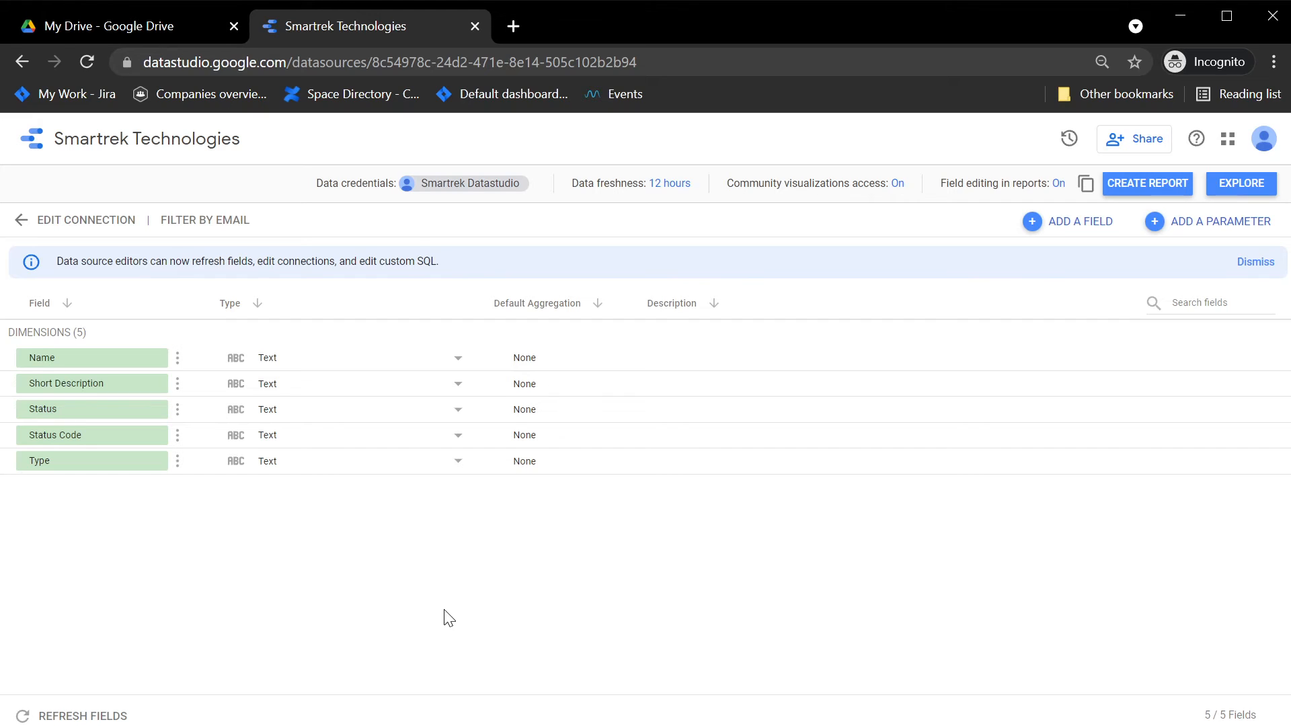
click(231, 139)
Replace the data source title with 'System 1 Device List'.
key(ctrl+shift+Left)
key(ctrl+shift+Left)
key(Right)
key(ctrl+shift+Left)
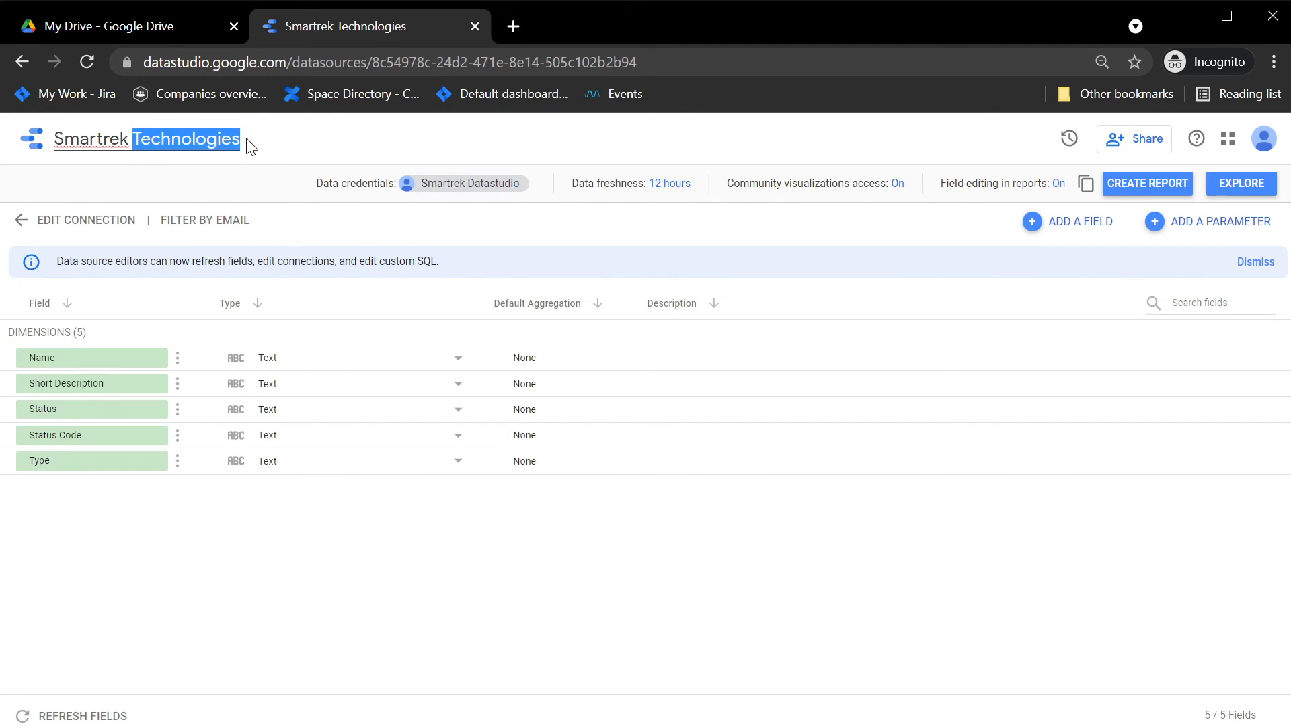
key(ctrl+shift+Left)
key(BackSpace)
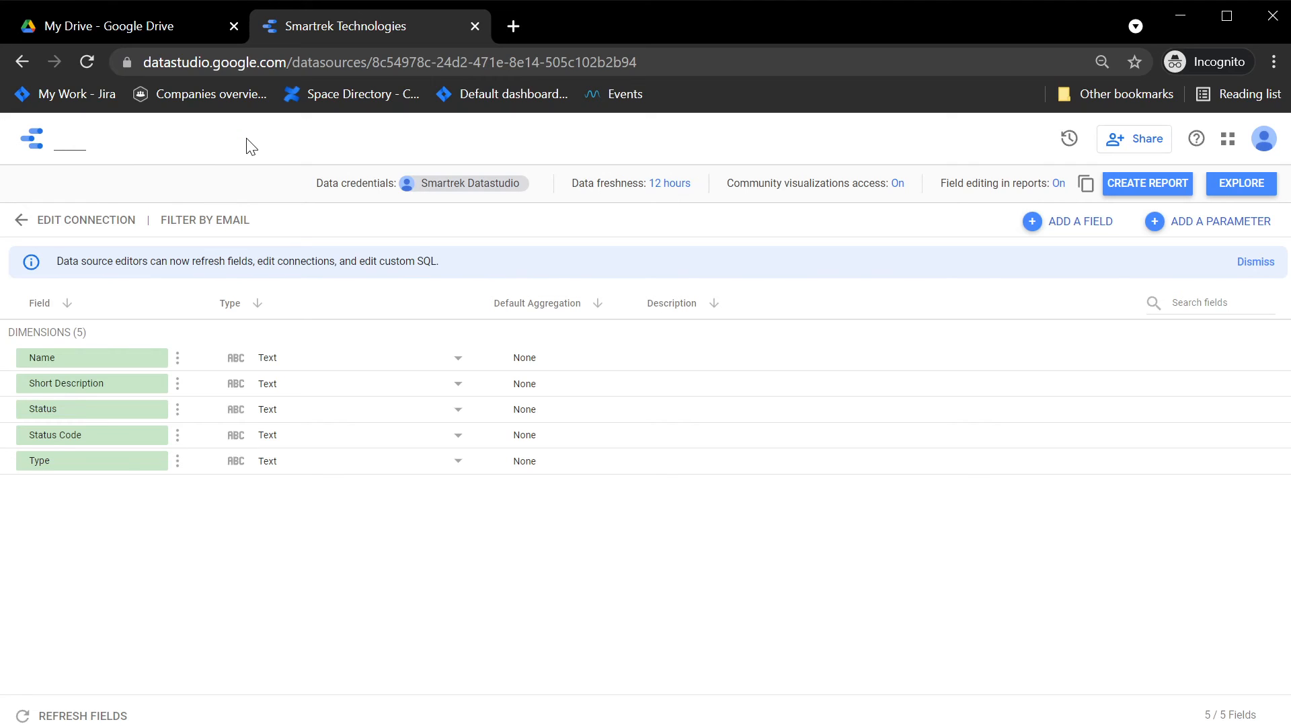
text(System 1)
text( List)
key(BackSpace)
key(BackSpace)
key(BackSpace)
key(BackSpace)
key(BackSpace)
text(Device List)
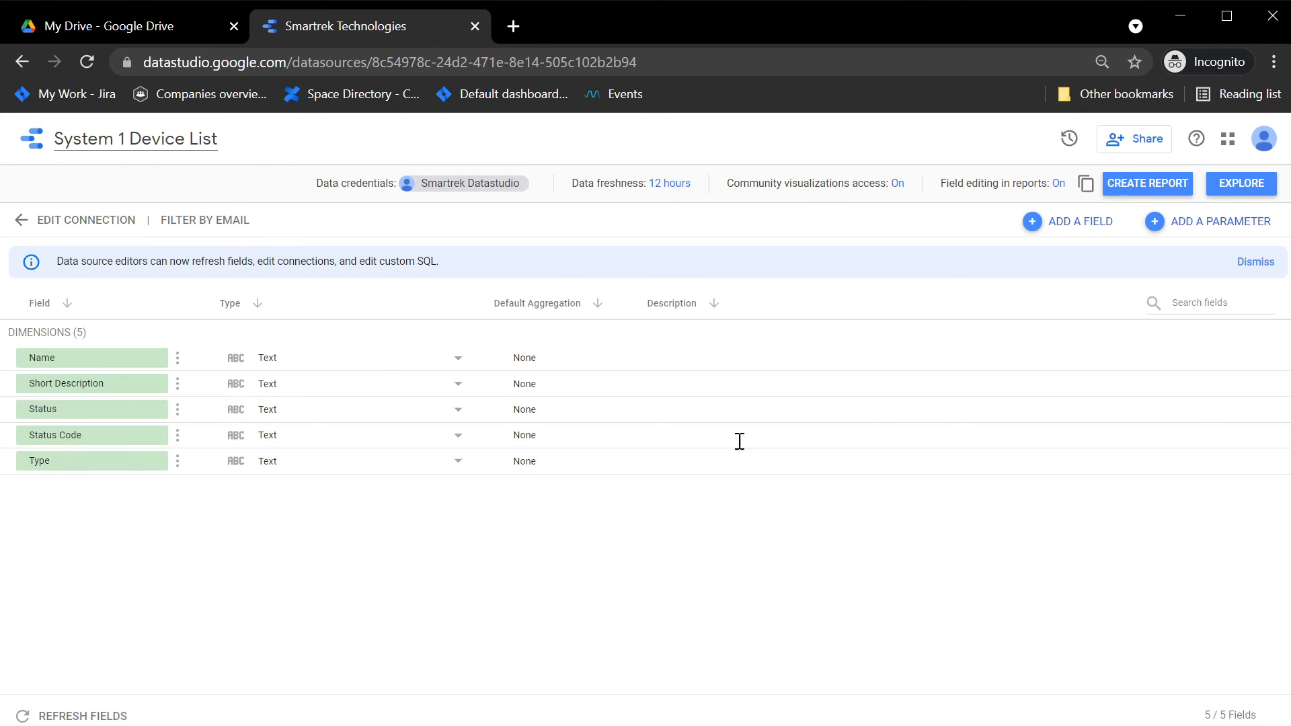
click(1071, 611)
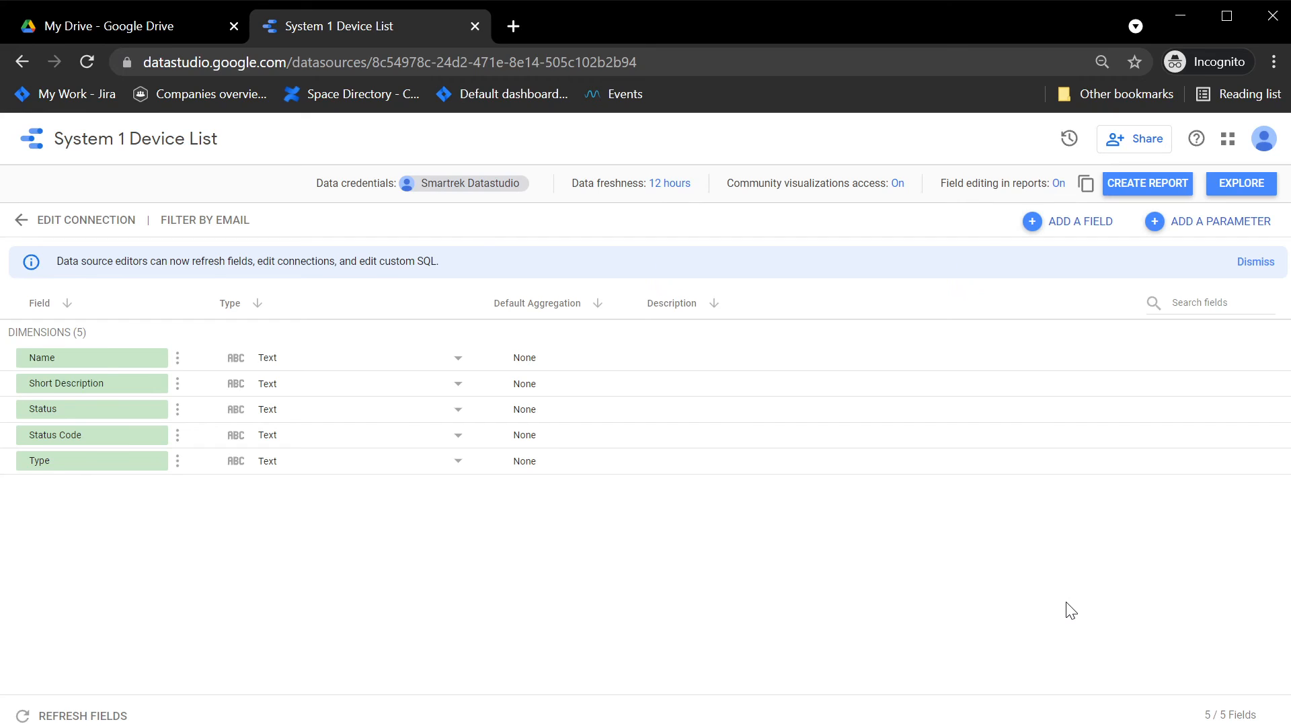
Create a new report from System 1 Device List and confirm adding it to the report.
click(1181, 192)
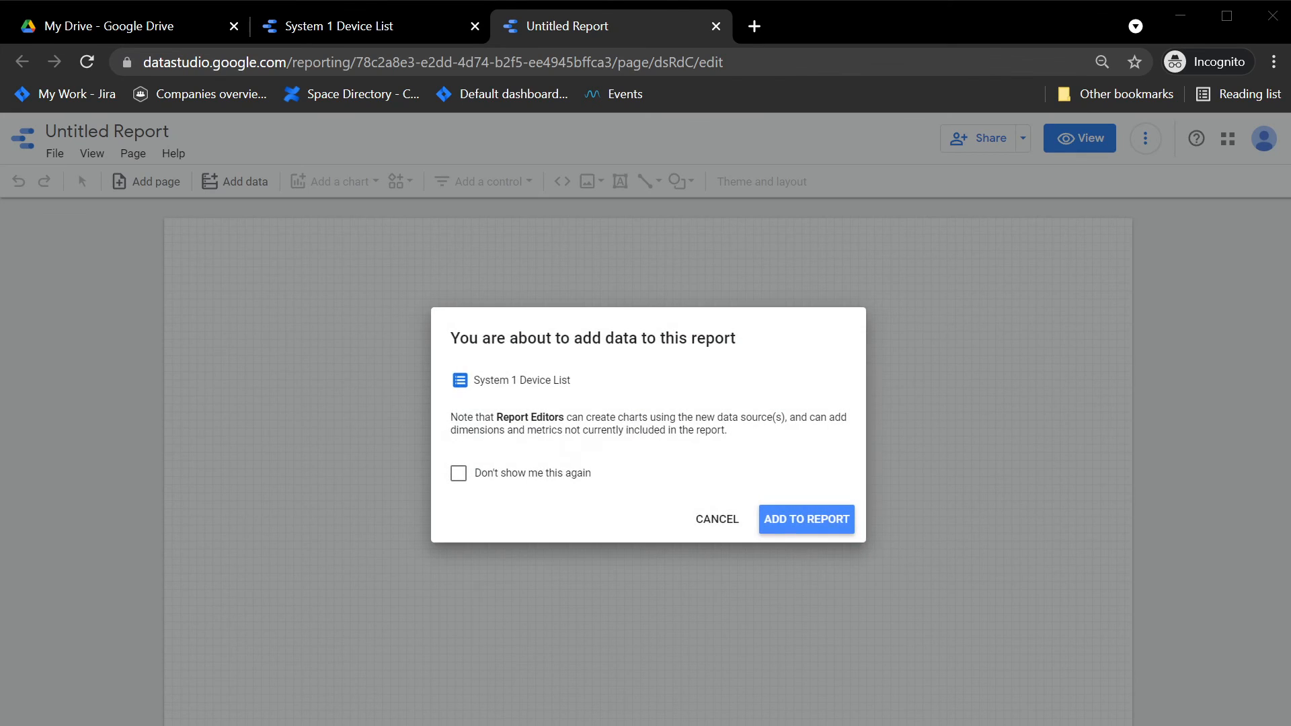
click(825, 524)
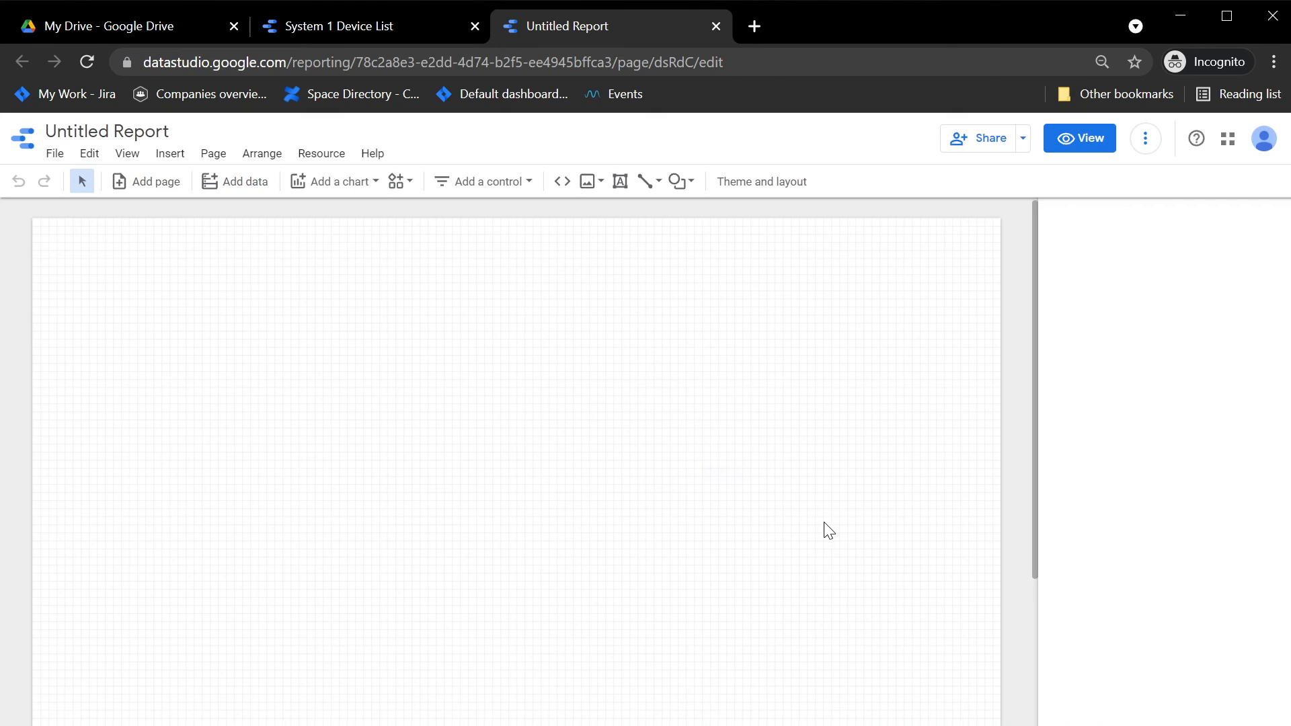